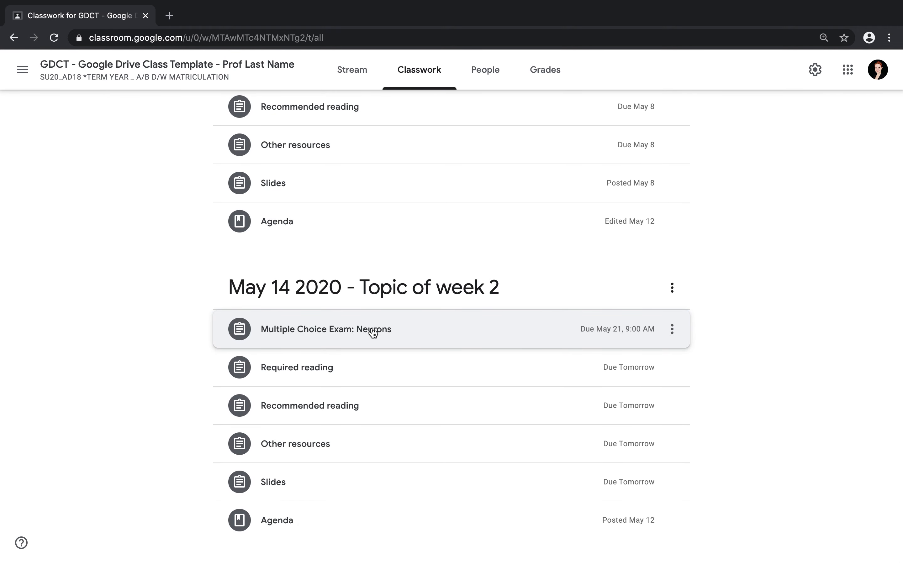
Step: Check the turn-in status of the Multiple Choice Exam: Neurons assignment and view the class gradebook
click(373, 333)
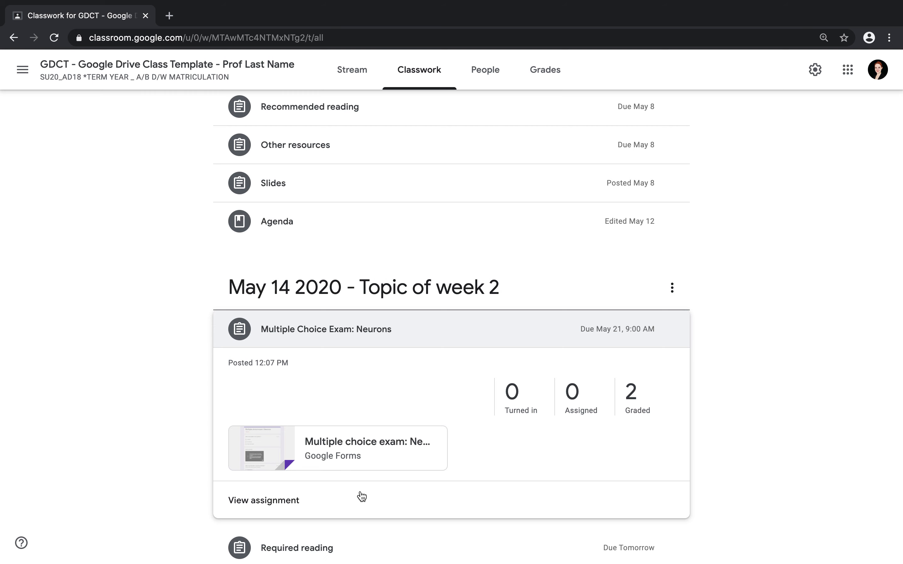
scroll(343, 353, up, 4)
click(541, 67)
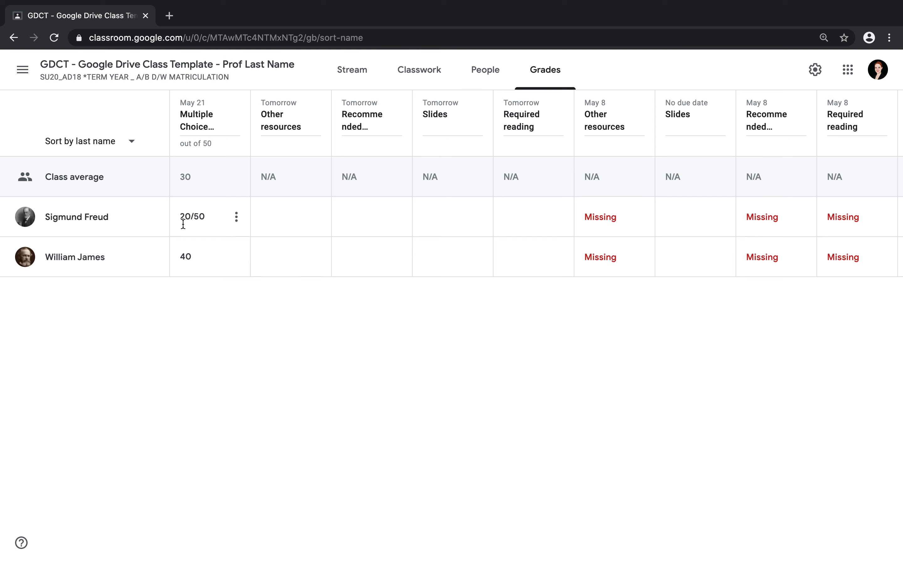
Step: From the classwork list, open the form attached to Multiple Choice Exam: Neurons and switch it to editing mode
click(427, 69)
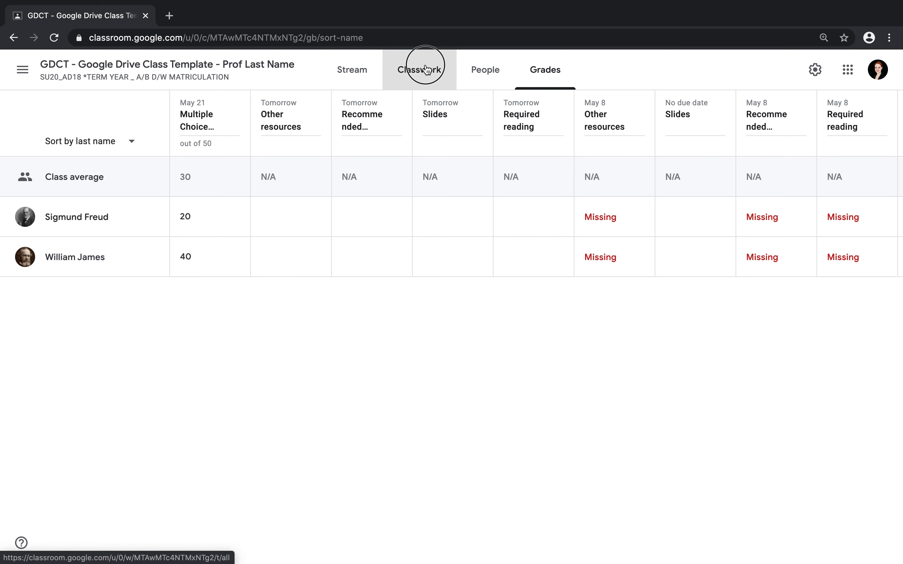
scroll(378, 292, down, 3)
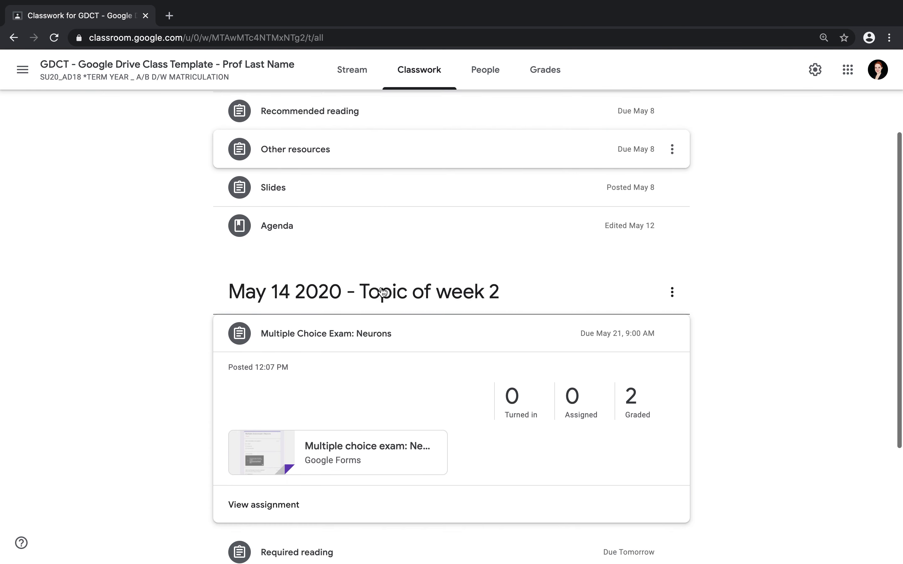
scroll(383, 292, down, 1)
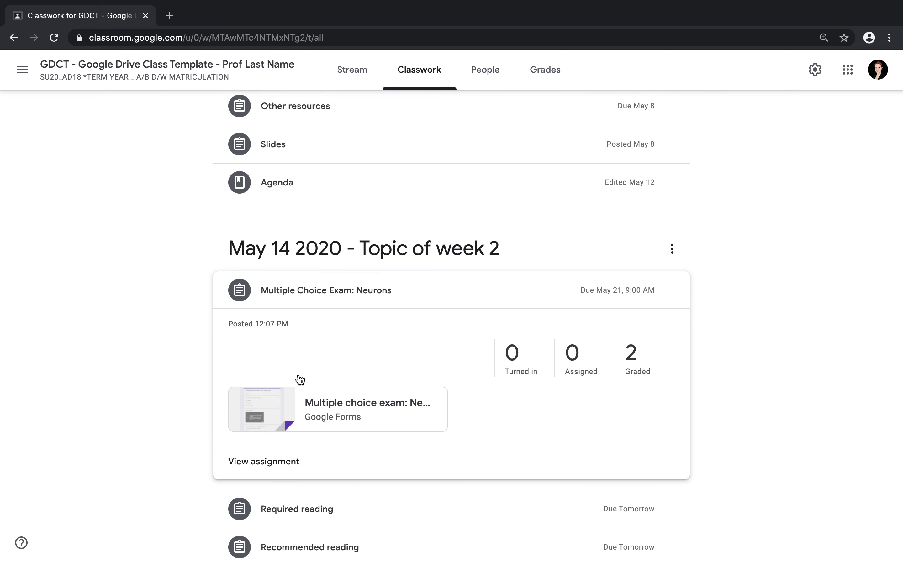
click(275, 406)
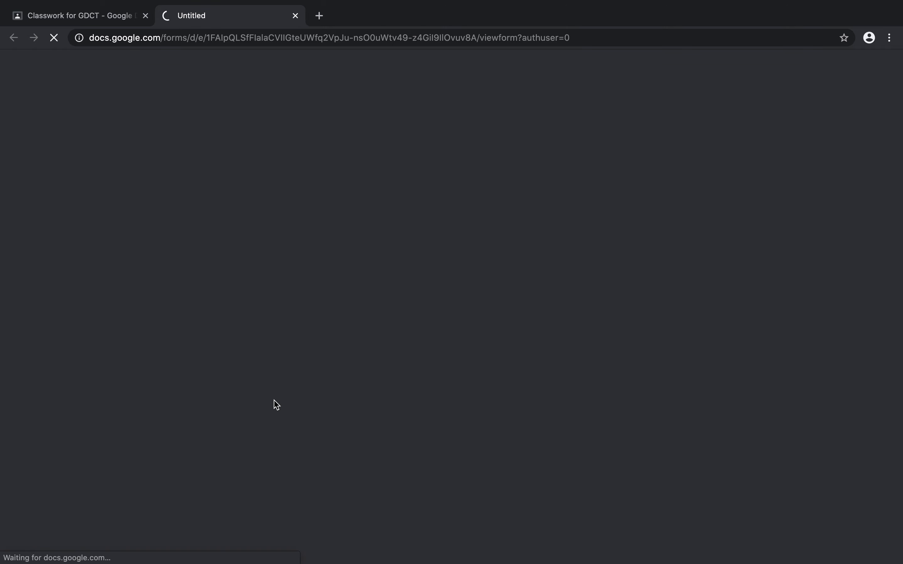
scroll(381, 237, down, 10)
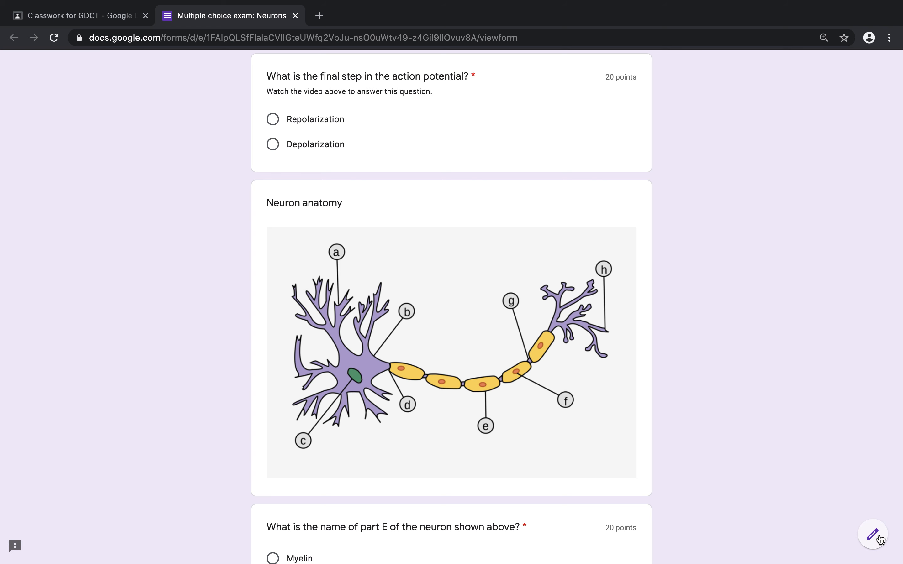
click(880, 538)
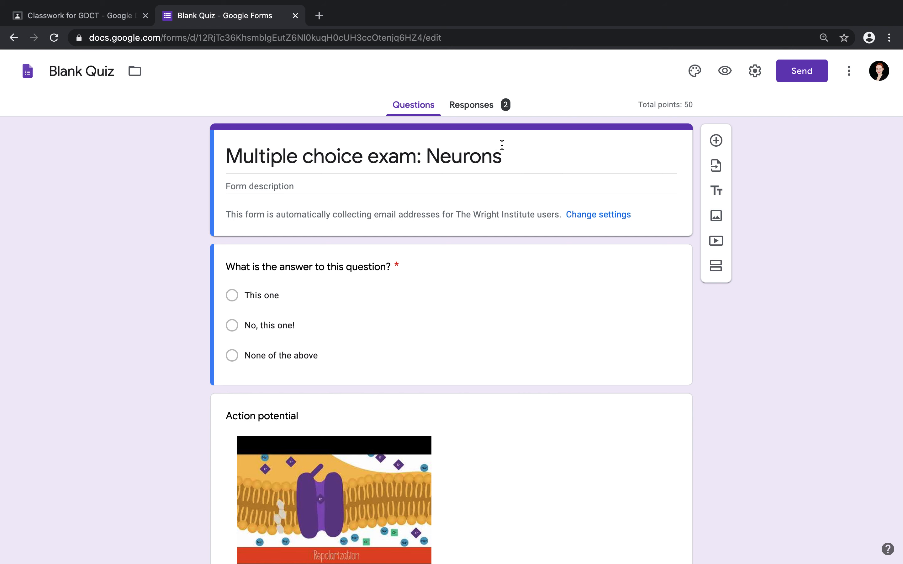
Step: Examine the quiz's response summary, including insights, frequently missed questions, scores and the answer chart for each question
click(479, 110)
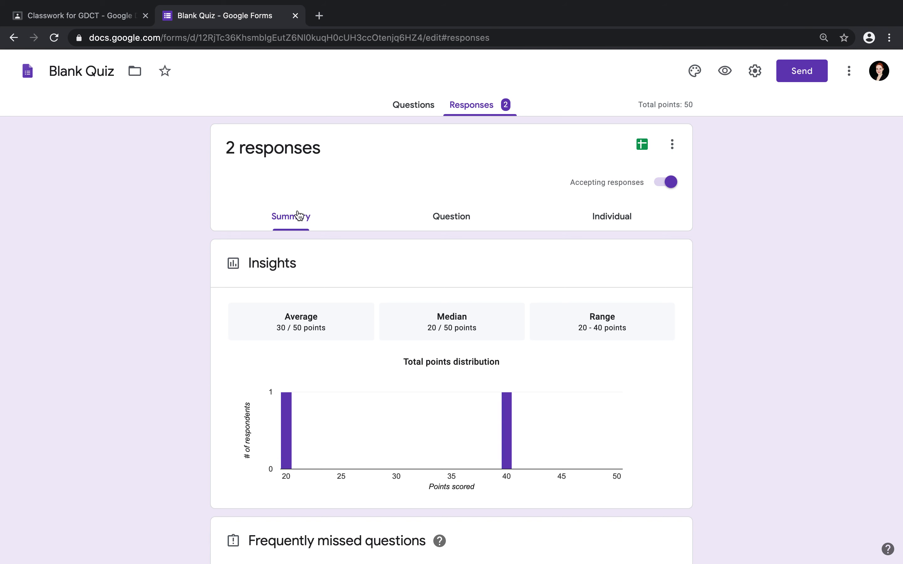
scroll(298, 216, down, 10)
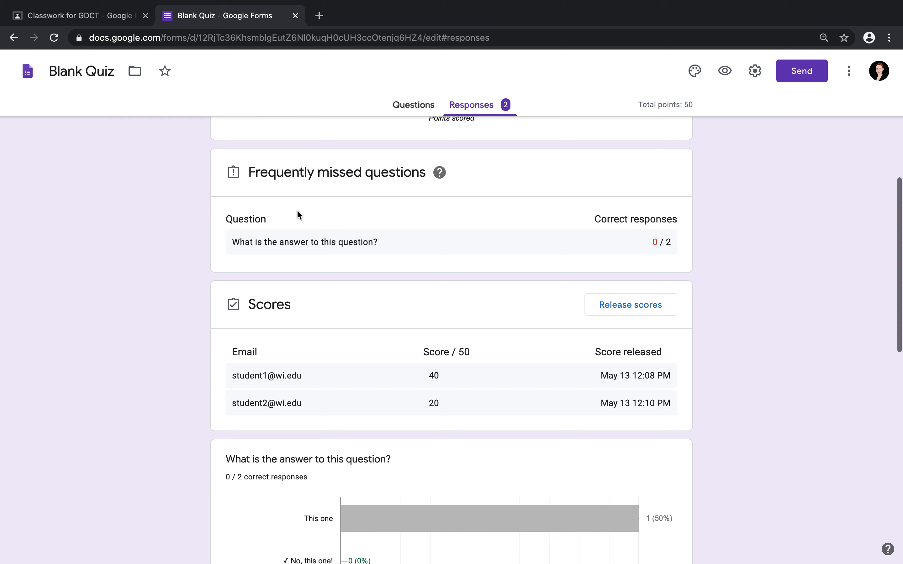
scroll(297, 212, down, 5)
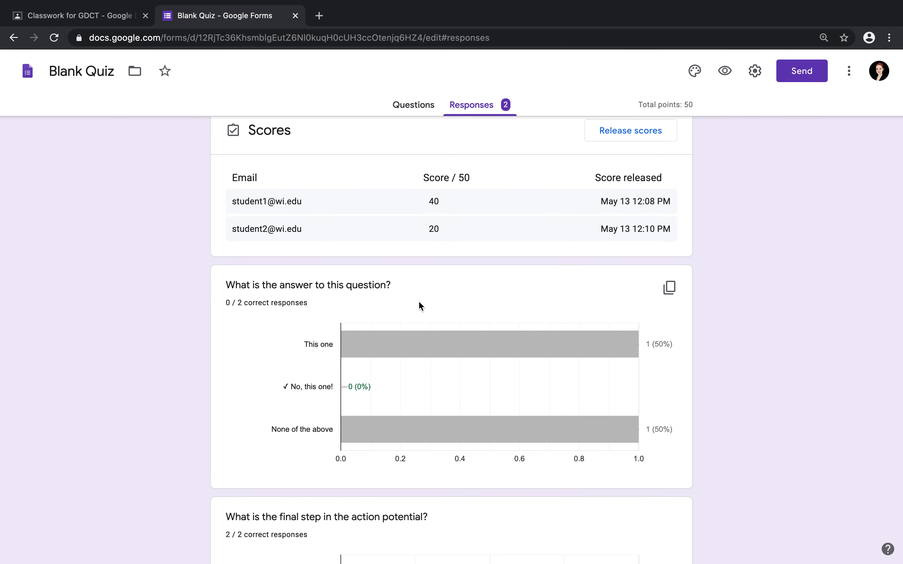
scroll(419, 306, down, 5)
scroll(418, 305, down, 2)
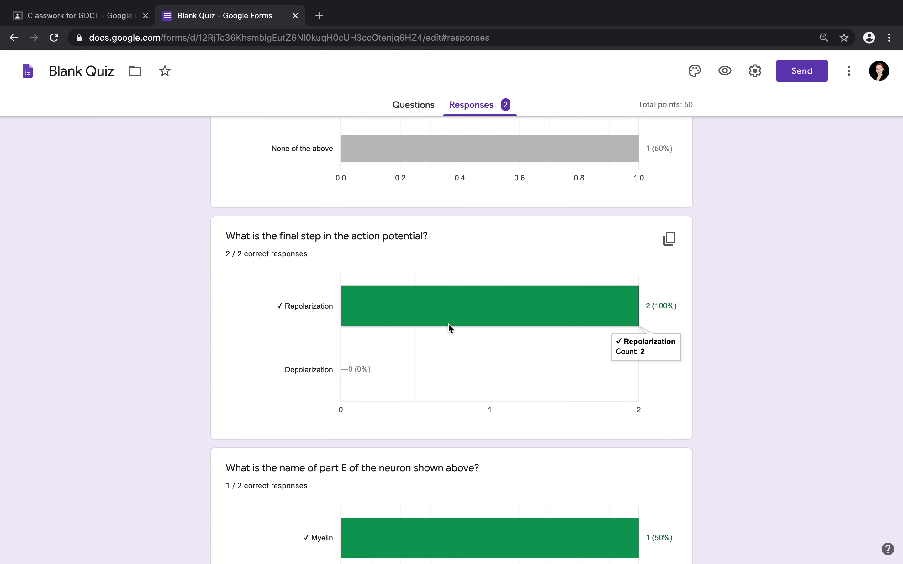
scroll(659, 318, down, 4)
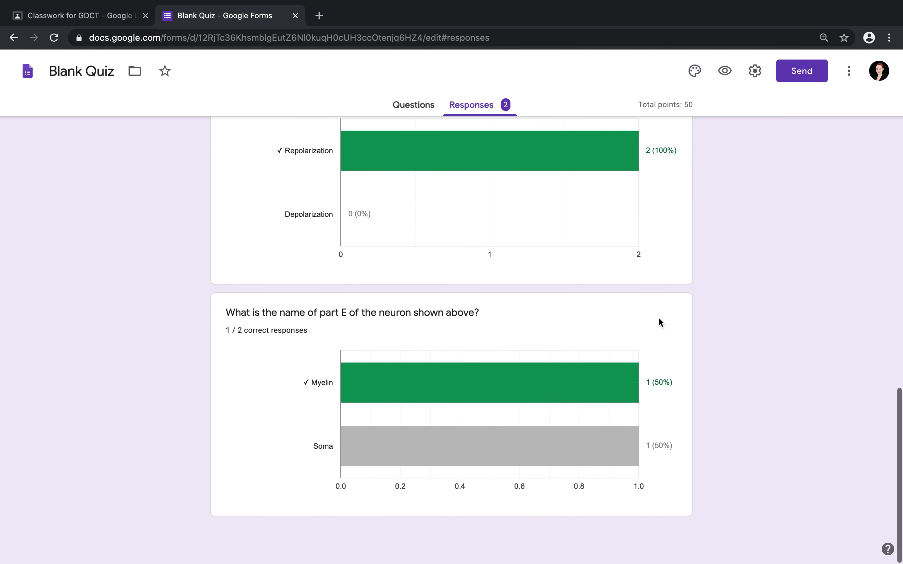
scroll(659, 318, up, 3)
scroll(659, 323, up, 20)
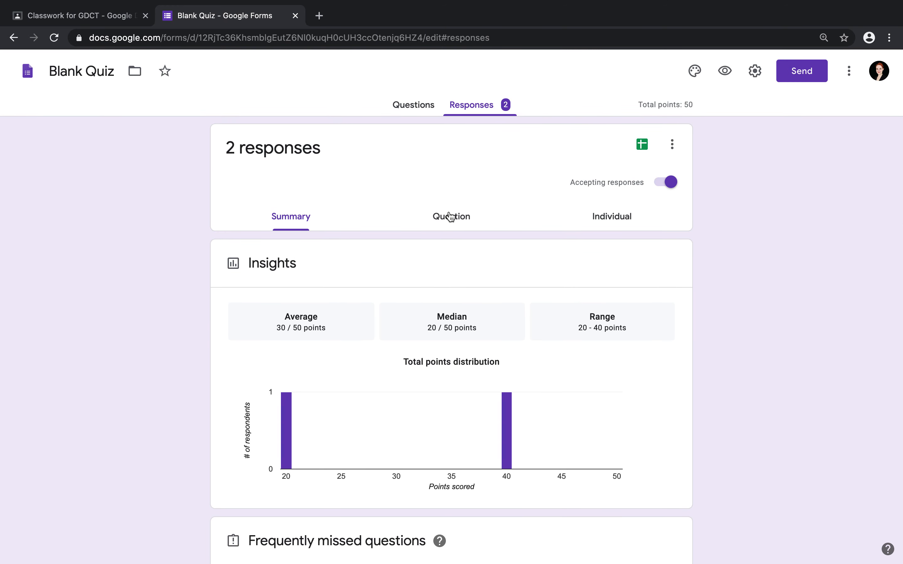
Step: View the responses by question for "What is the final step in the action potential?"
click(450, 216)
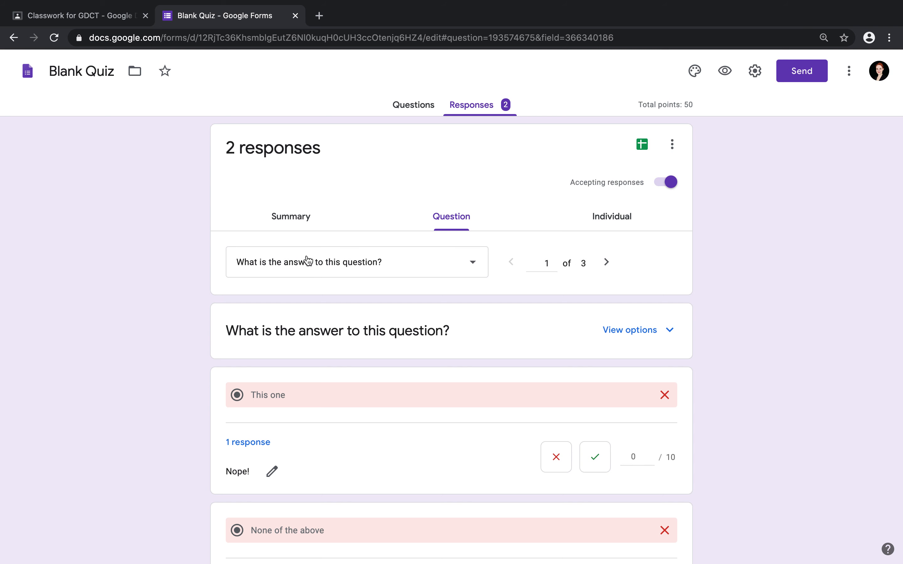
click(387, 272)
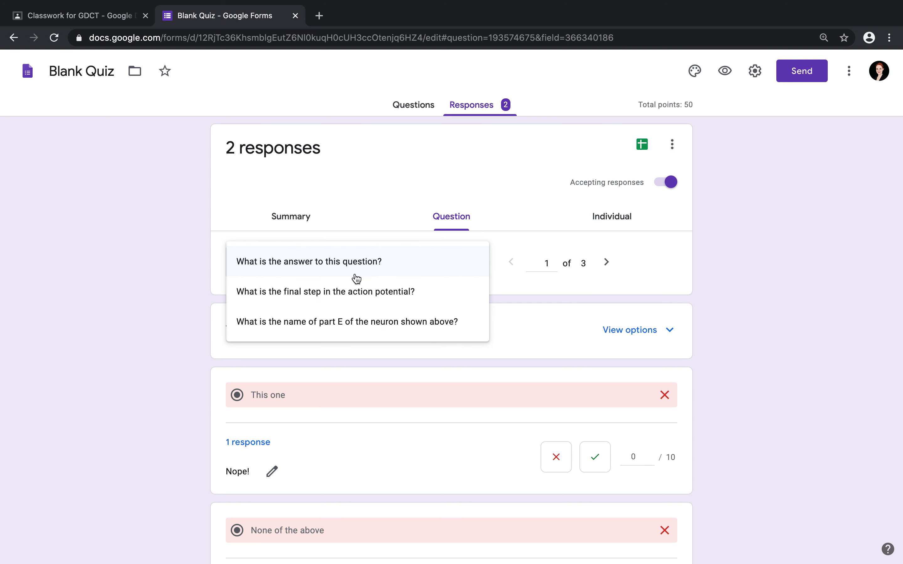
click(350, 293)
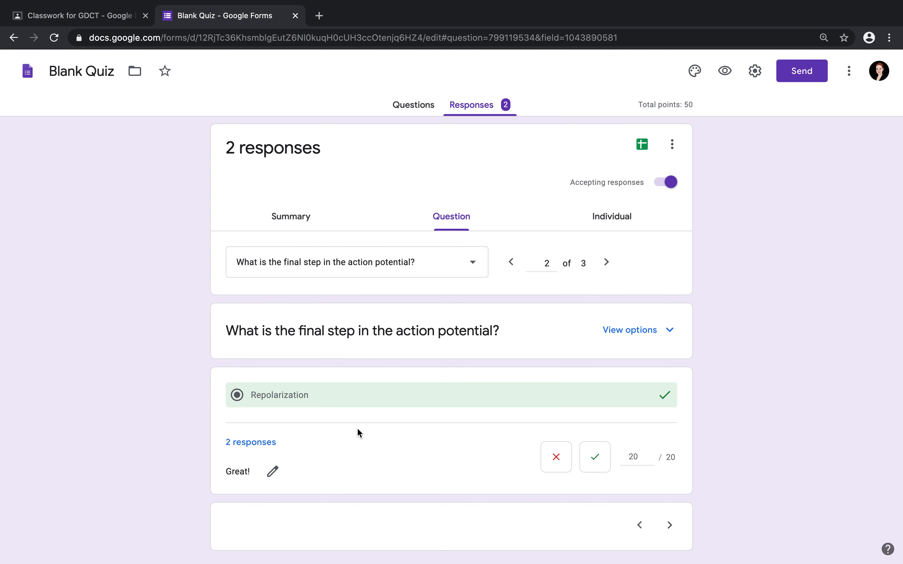
Step: View the second student's individual quiz response and examine the graded answers
click(621, 217)
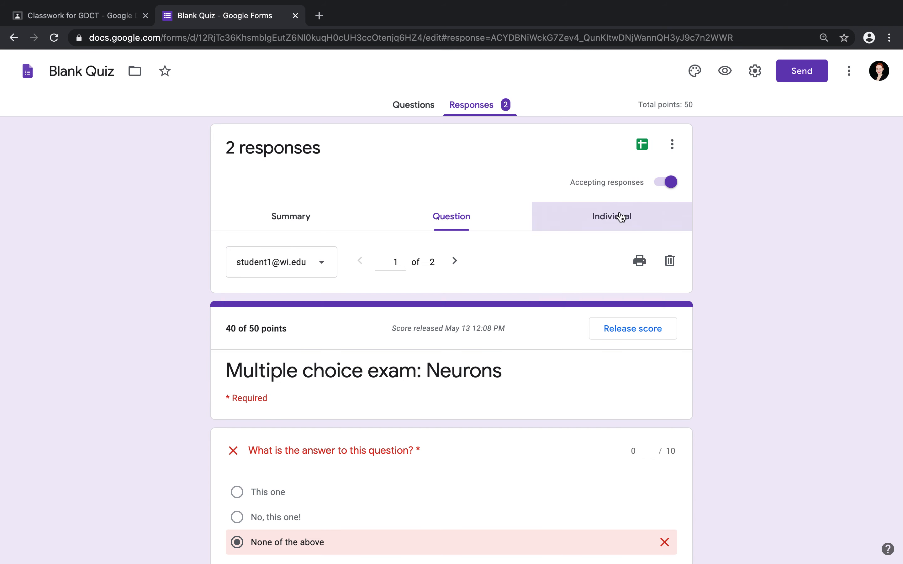
click(314, 274)
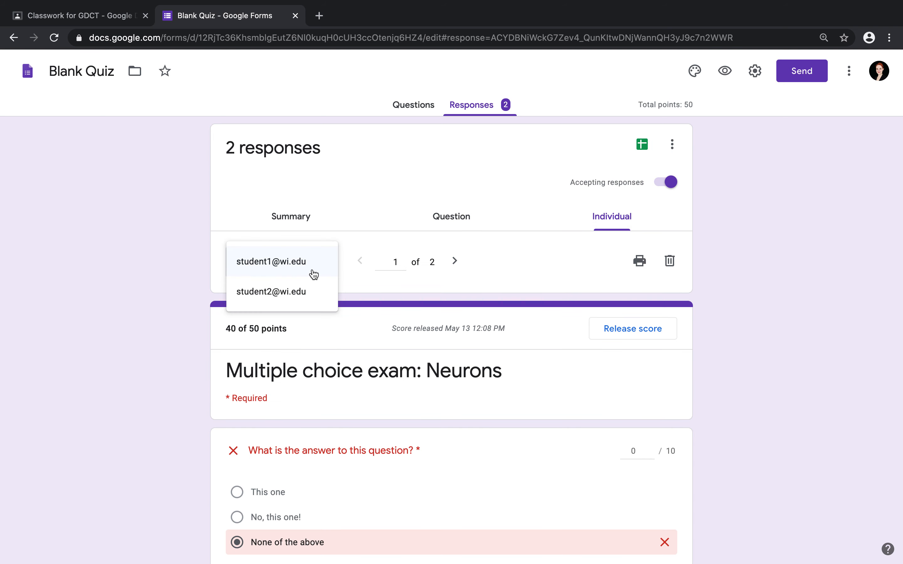
click(317, 298)
scroll(409, 441, down, 10)
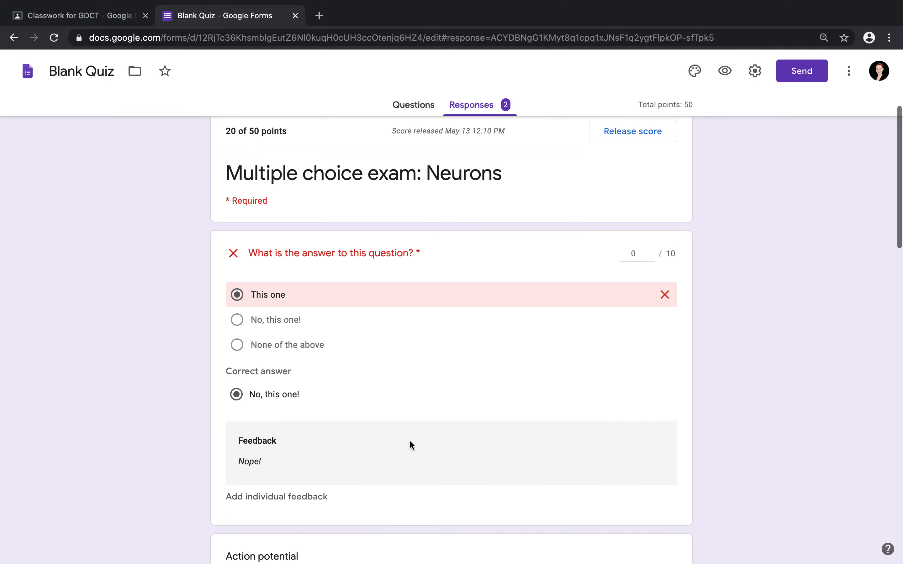
Step: Create a new linked spreadsheet named Blank Quiz (Responses) for the form's responses
scroll(410, 436, up, 7)
scroll(410, 437, up, 2)
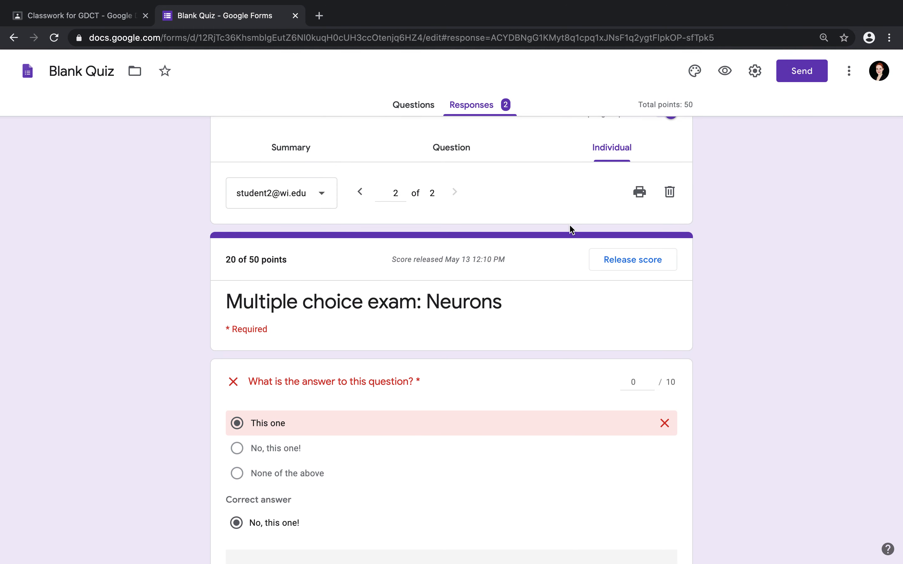
scroll(570, 226, up, 2)
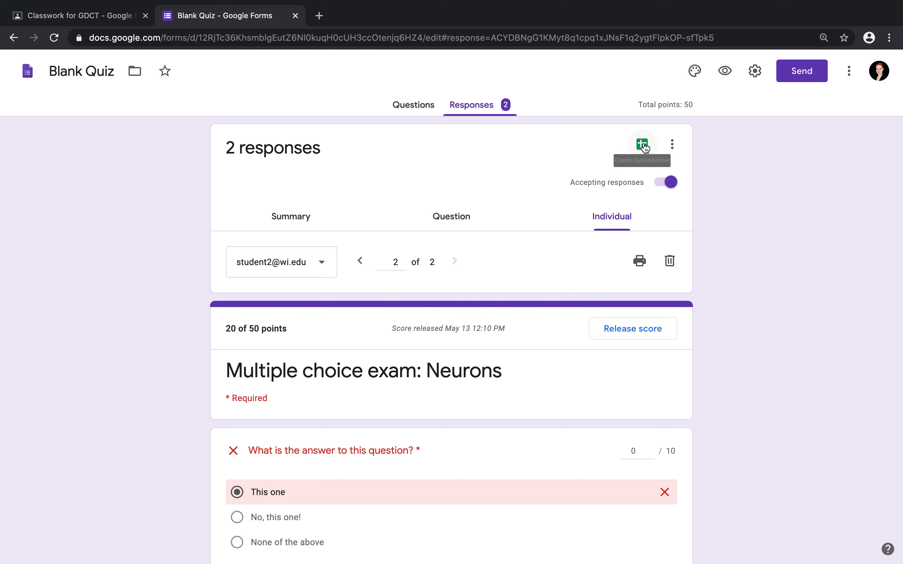
click(643, 145)
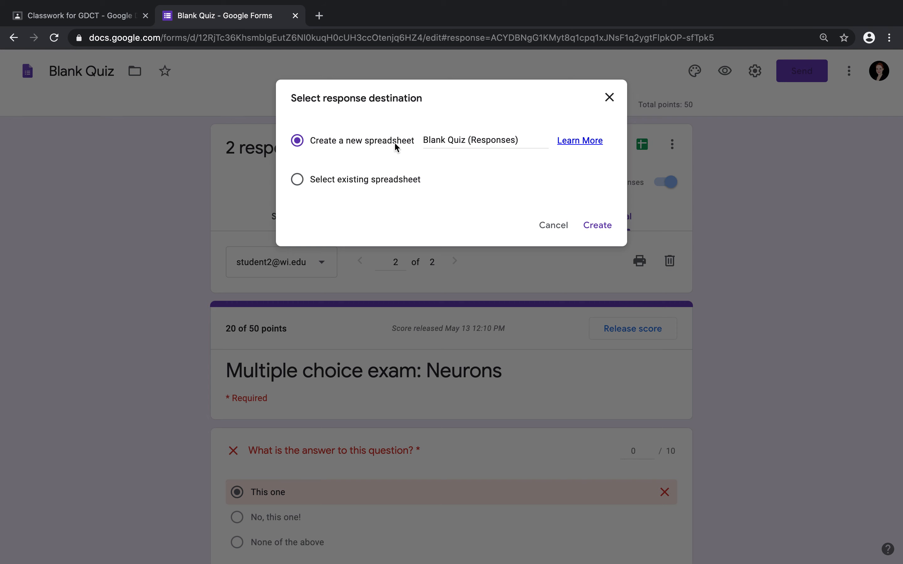
click(595, 224)
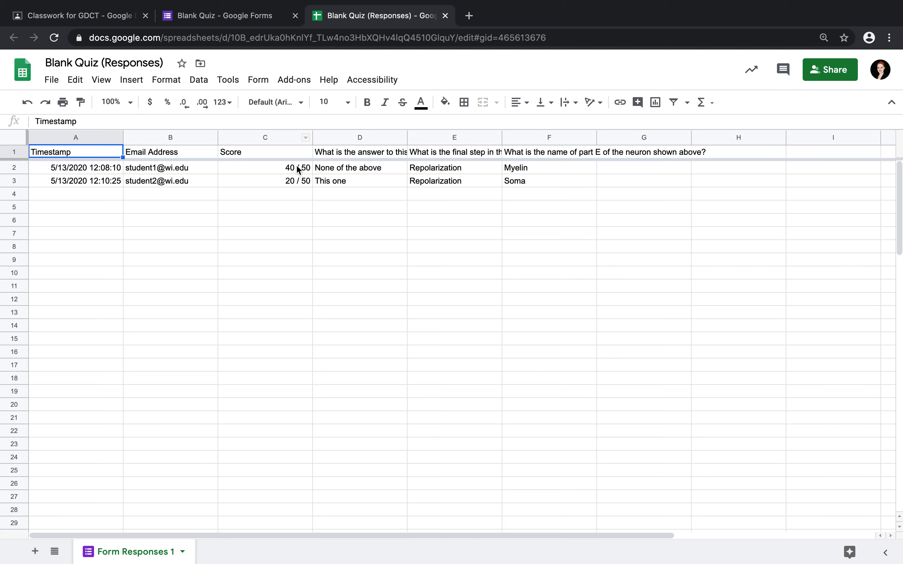
Step: Inspect the three question headers in cells D1, E1 and F1 of the response spreadsheet
click(348, 153)
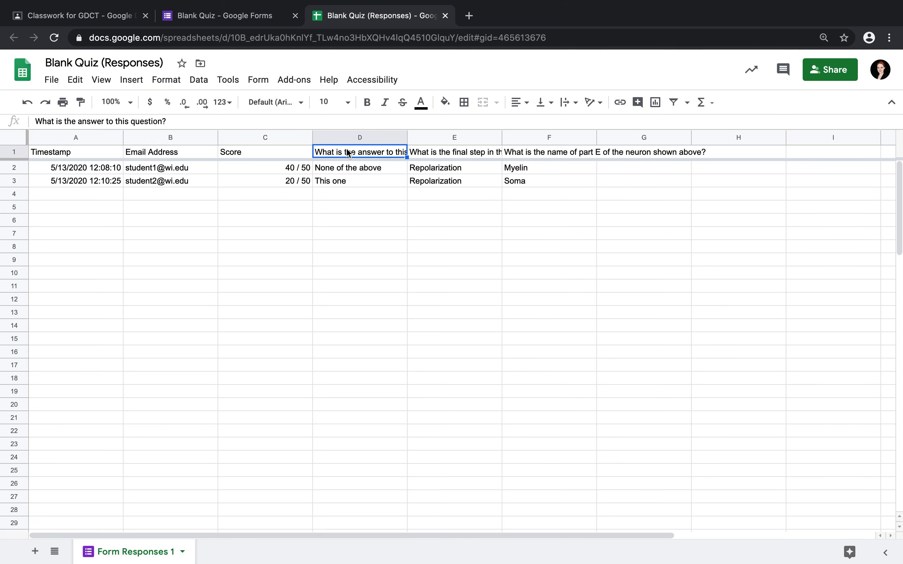
click(456, 155)
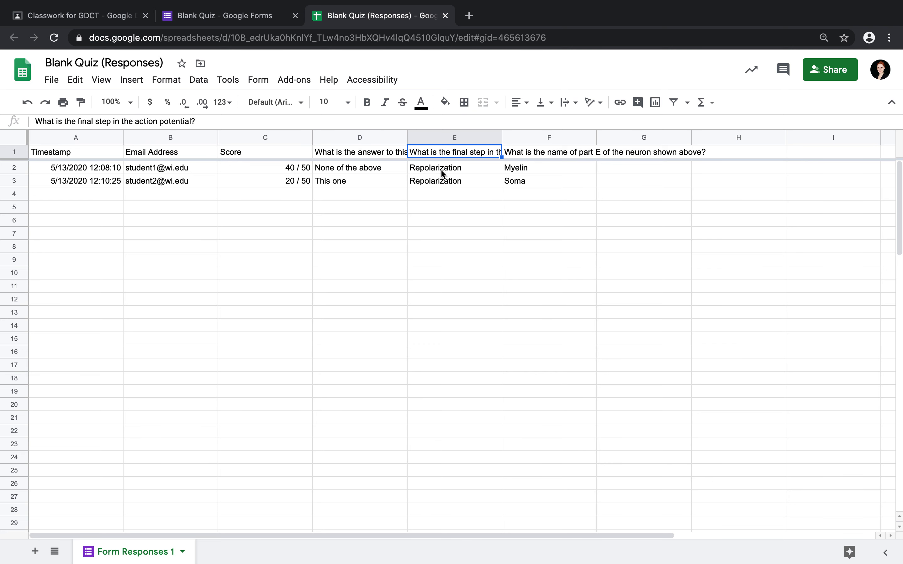
click(549, 151)
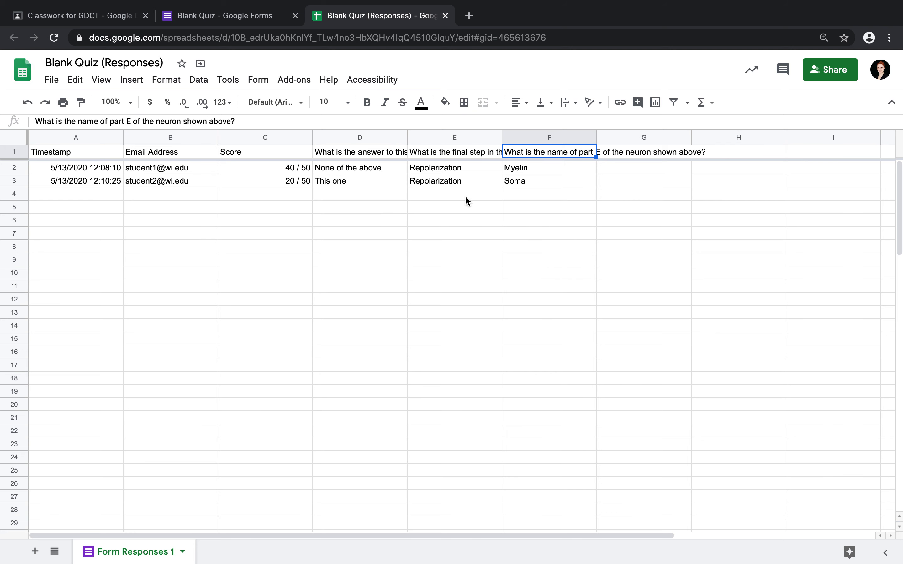
Step: Open the class Drive folder from Google Classroom, select the Blank Quiz (Responses) spreadsheet there, and return to the Classroom classwork page
click(123, 18)
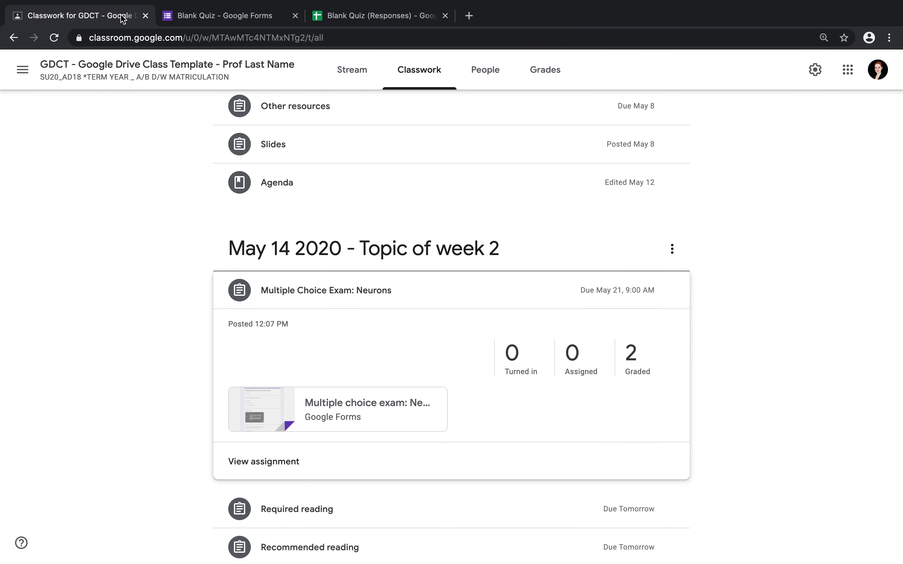
scroll(748, 186, up, 4)
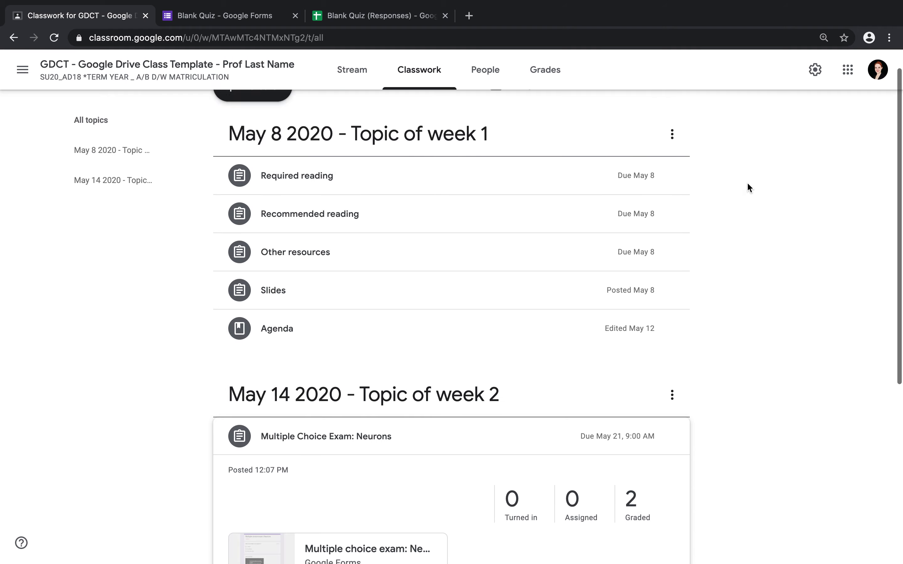
scroll(747, 182, up, 1)
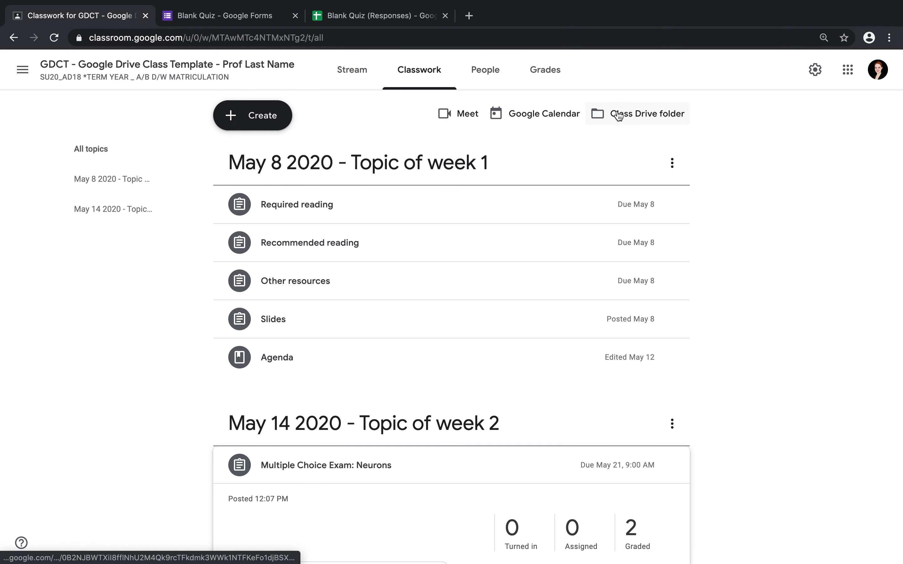
click(644, 110)
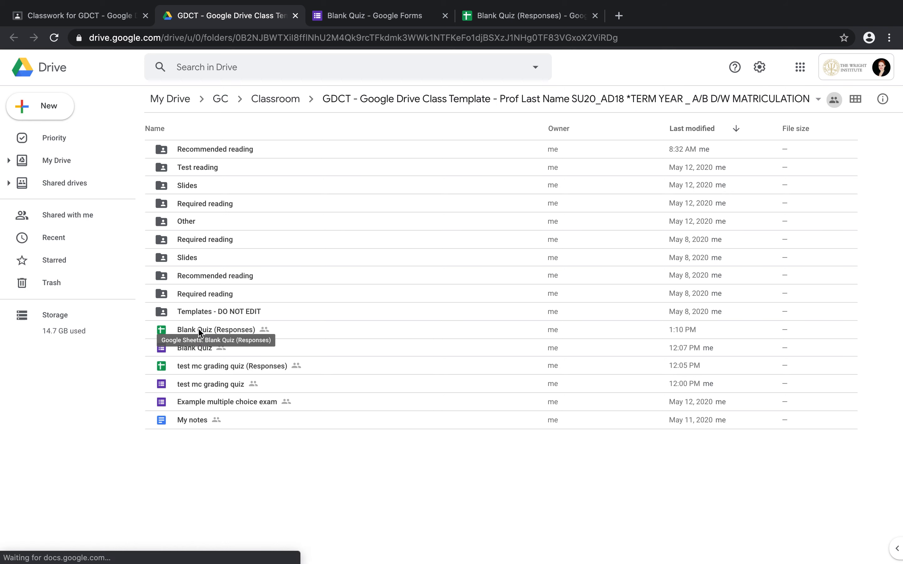
click(235, 328)
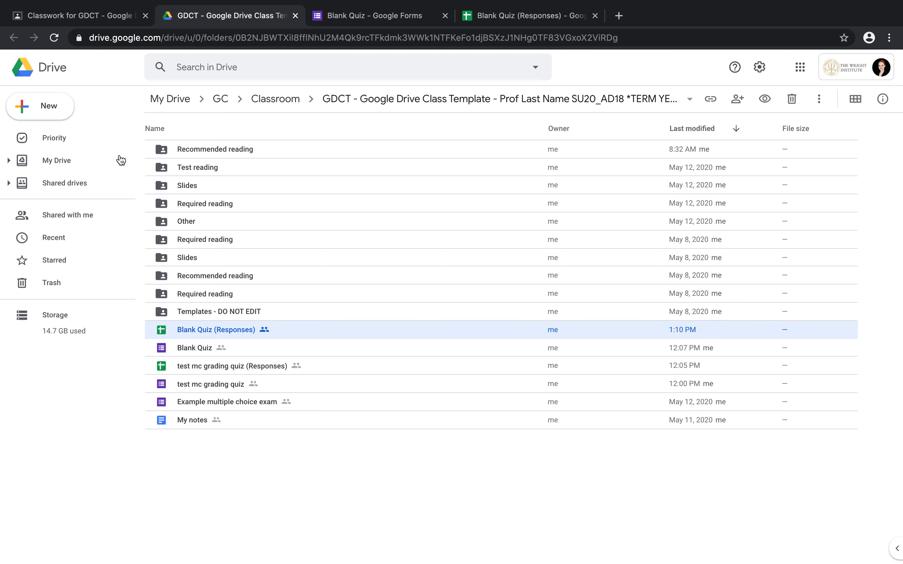
click(110, 15)
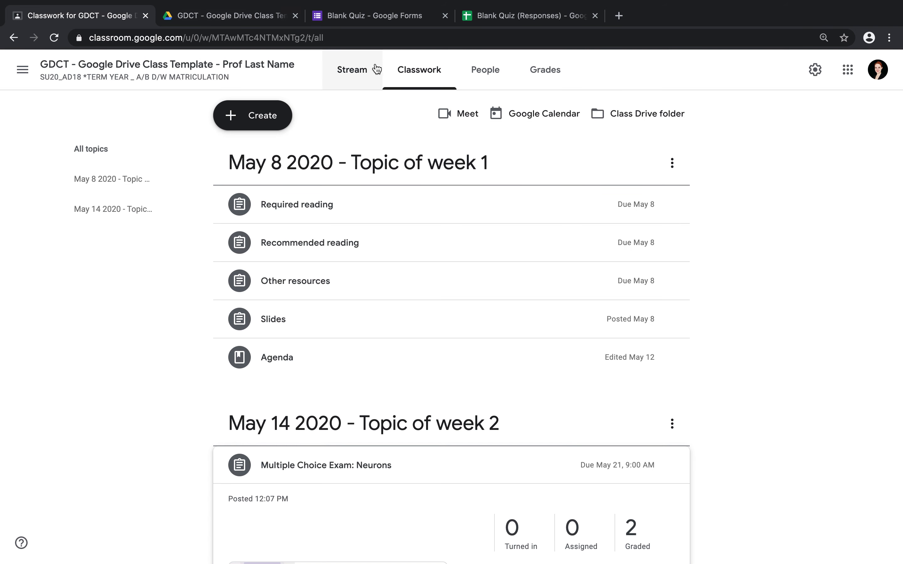